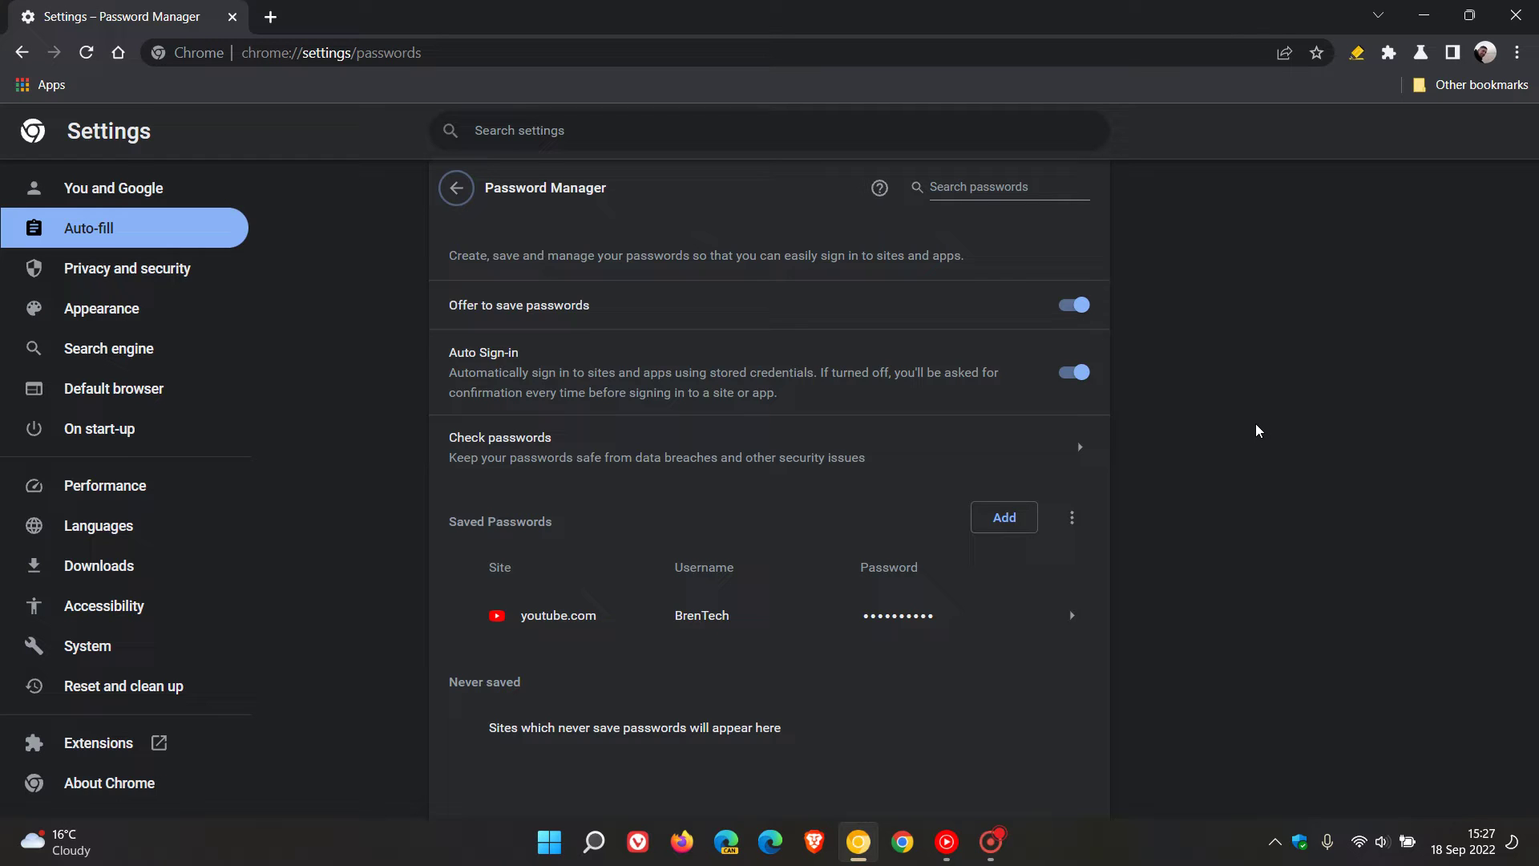
- From the Auto-fill list, visit Password Manager and come back to the Auto-fill overview
{"action": "left_click", "coordinate": [112, 228]}
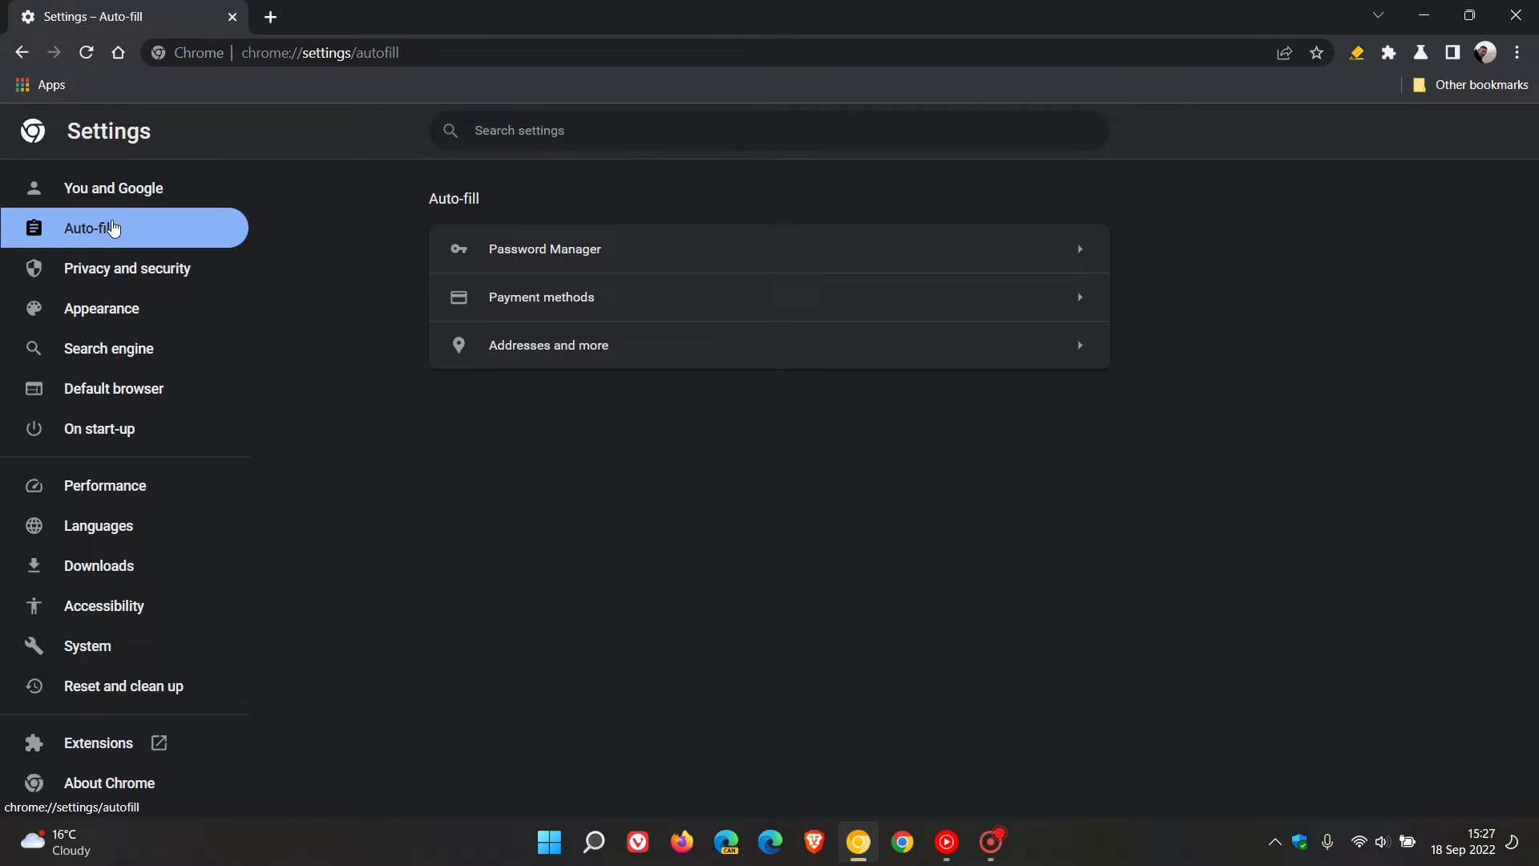
{"action": "left_click", "coordinate": [779, 248]}
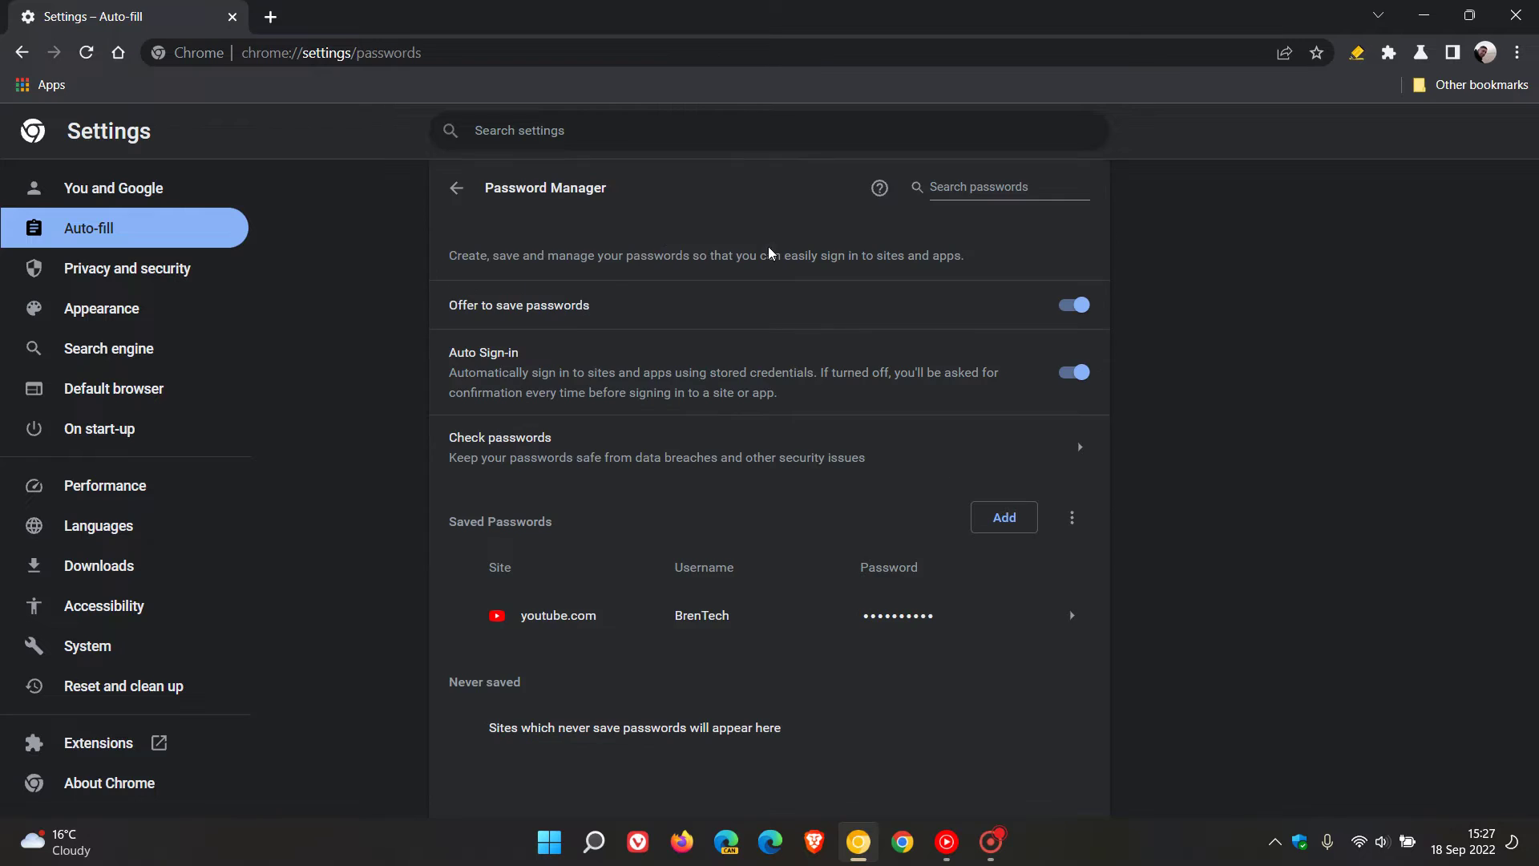
{"action": "left_click", "coordinate": [457, 187]}
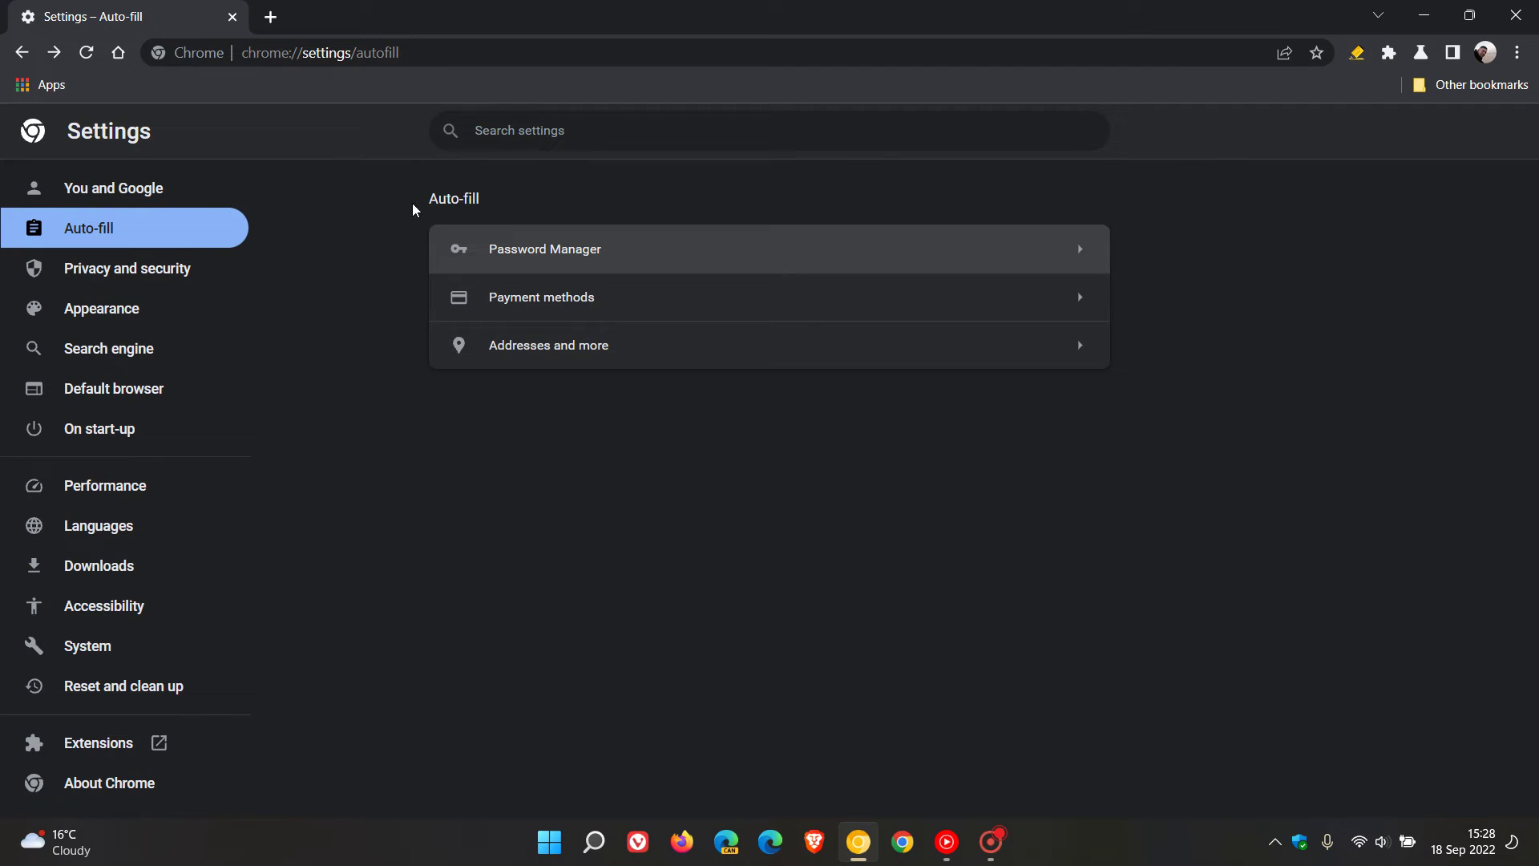
- Load chrome://flags to see the Password Manager experiment flags
{"action": "left_click", "coordinate": [347, 54]}
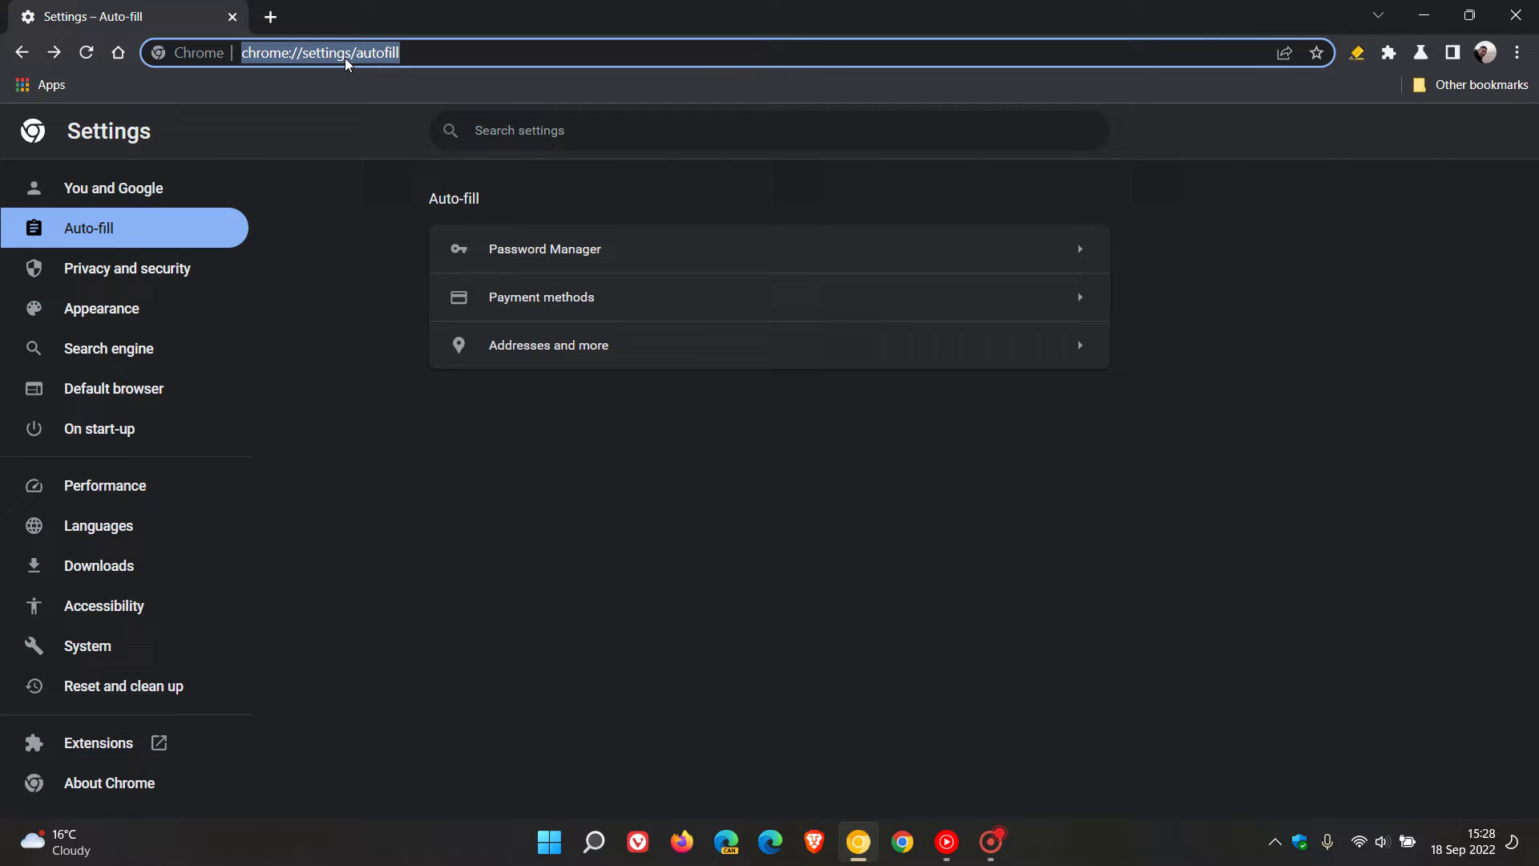
{"action": "type", "text": "cf"}
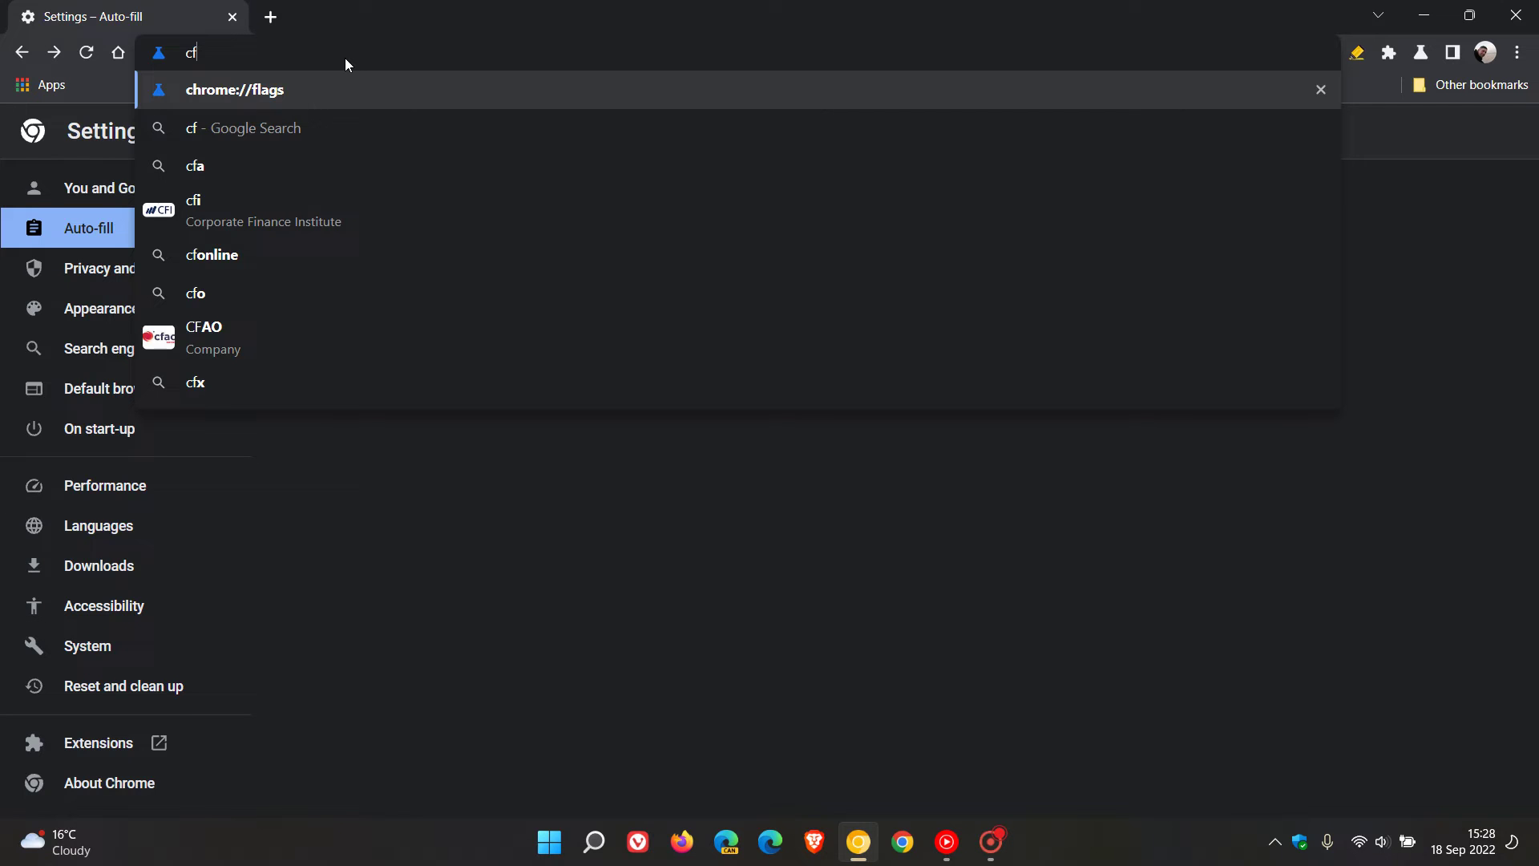
{"action": "key", "text": "Return"}
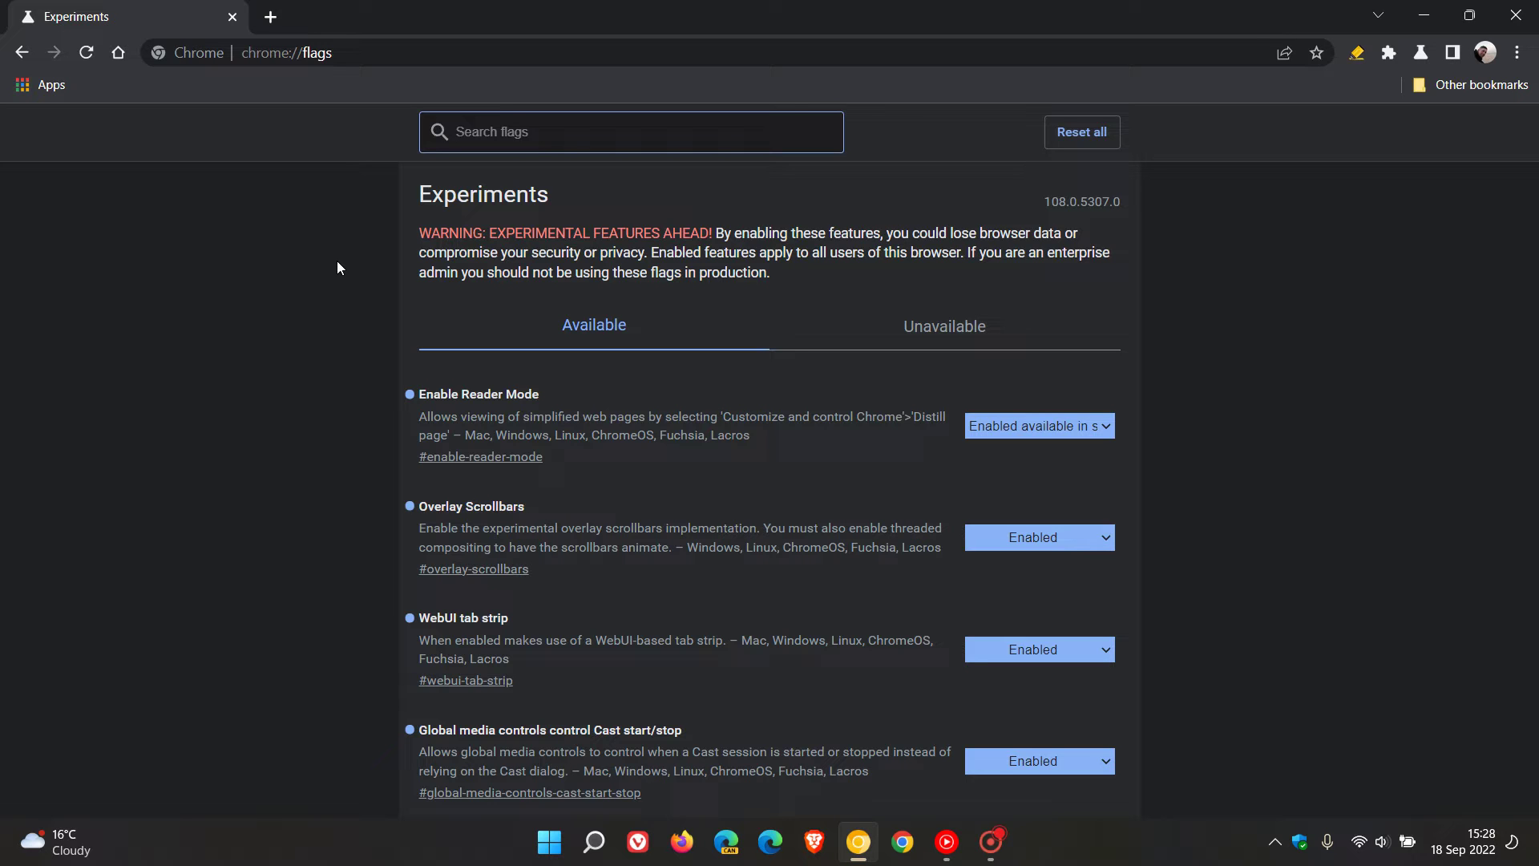
{"action": "type", "text": "pass"}
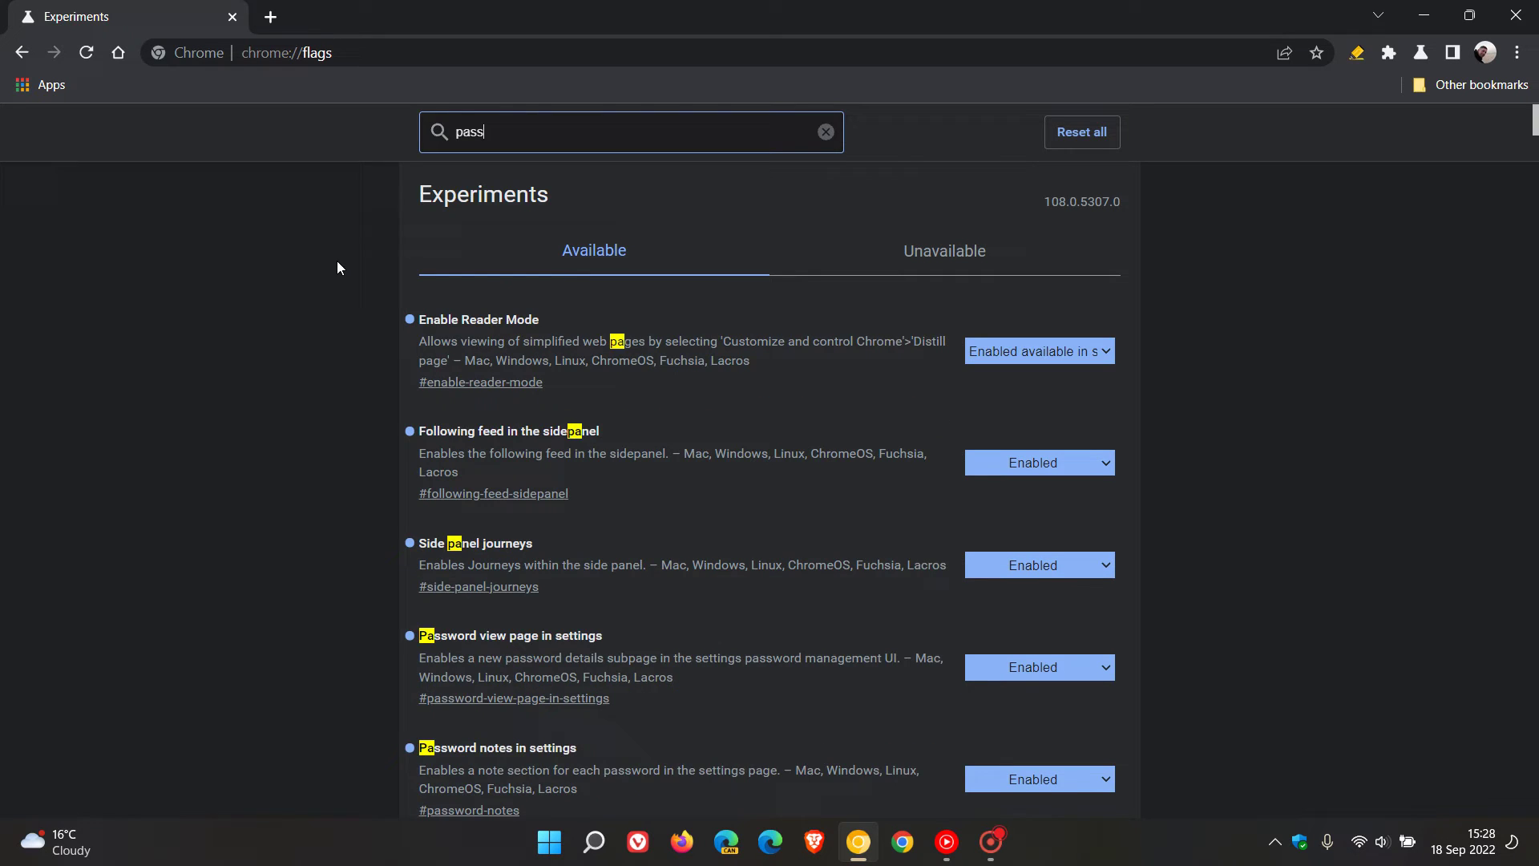
{"action": "type", "text": "word "}
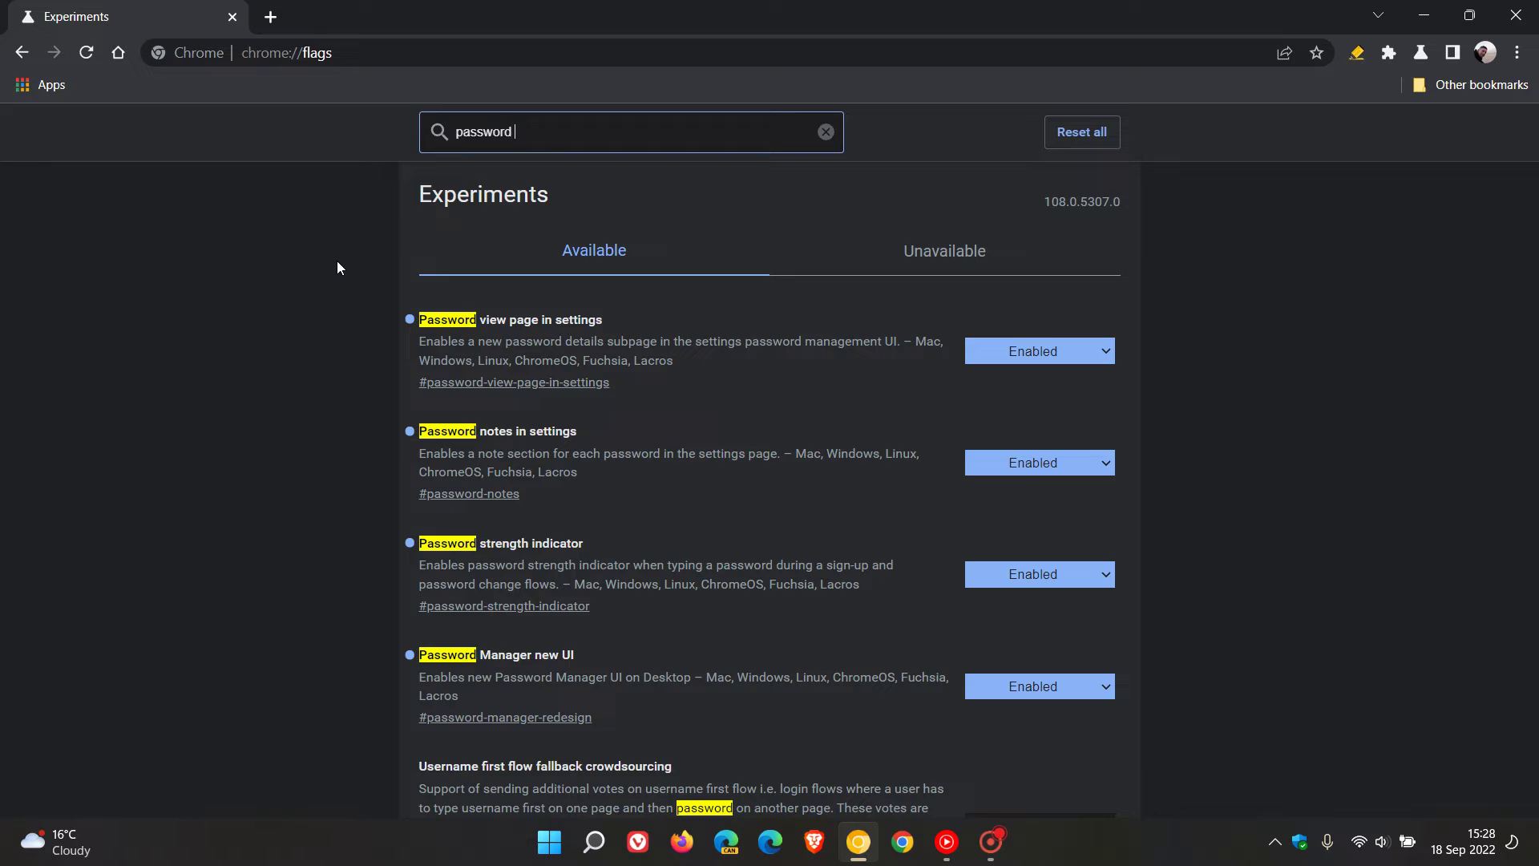
{"action": "type", "text": "man"}
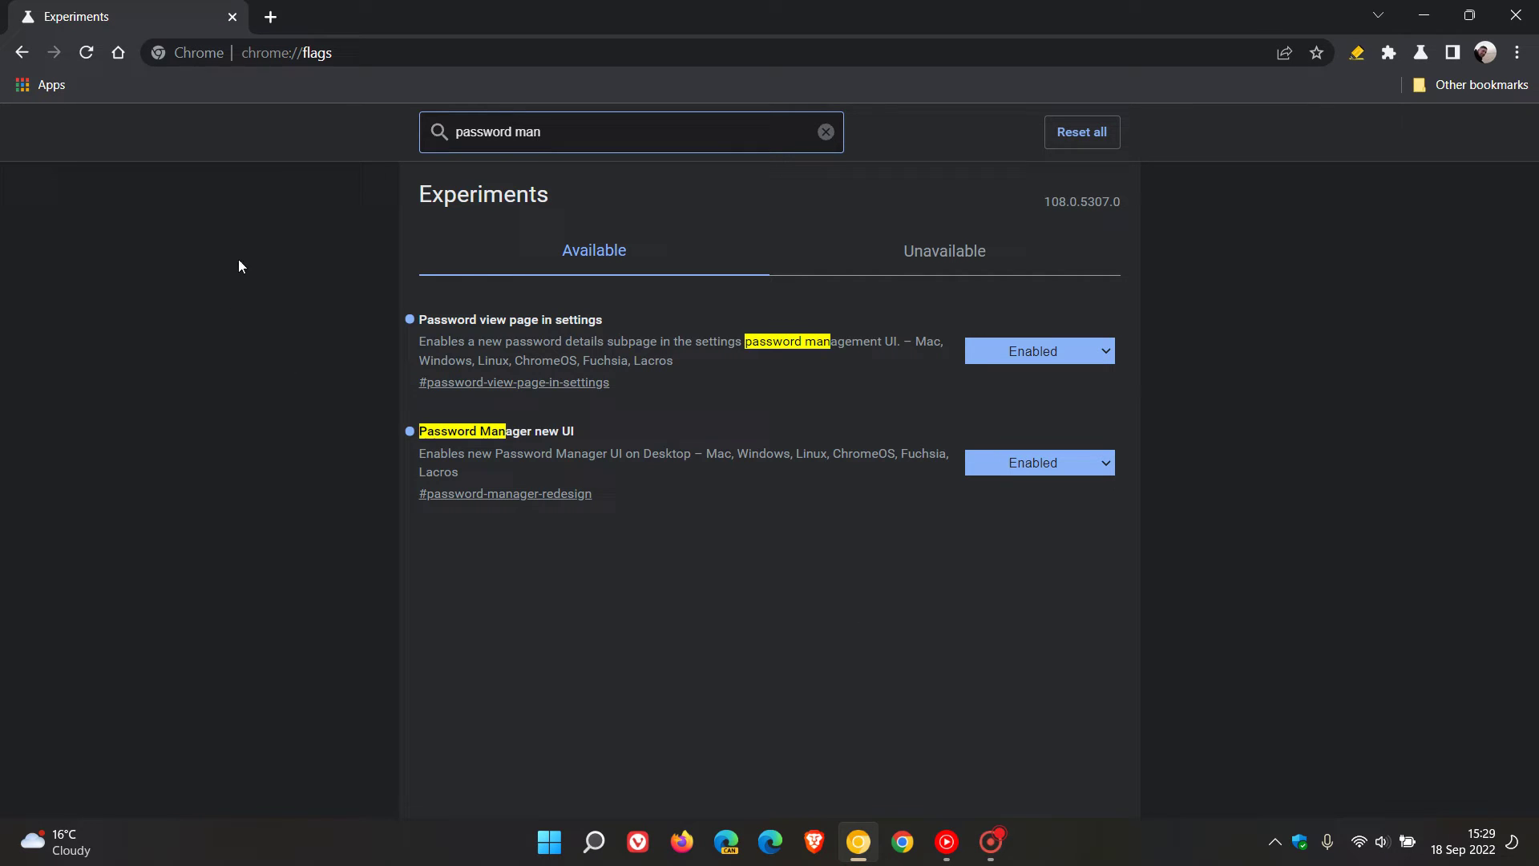
- In a new tab, go through Chrome Settings to the Auto-fill page listing Password Manager, Payment methods and Addresses
{"action": "left_click", "coordinate": [272, 18]}
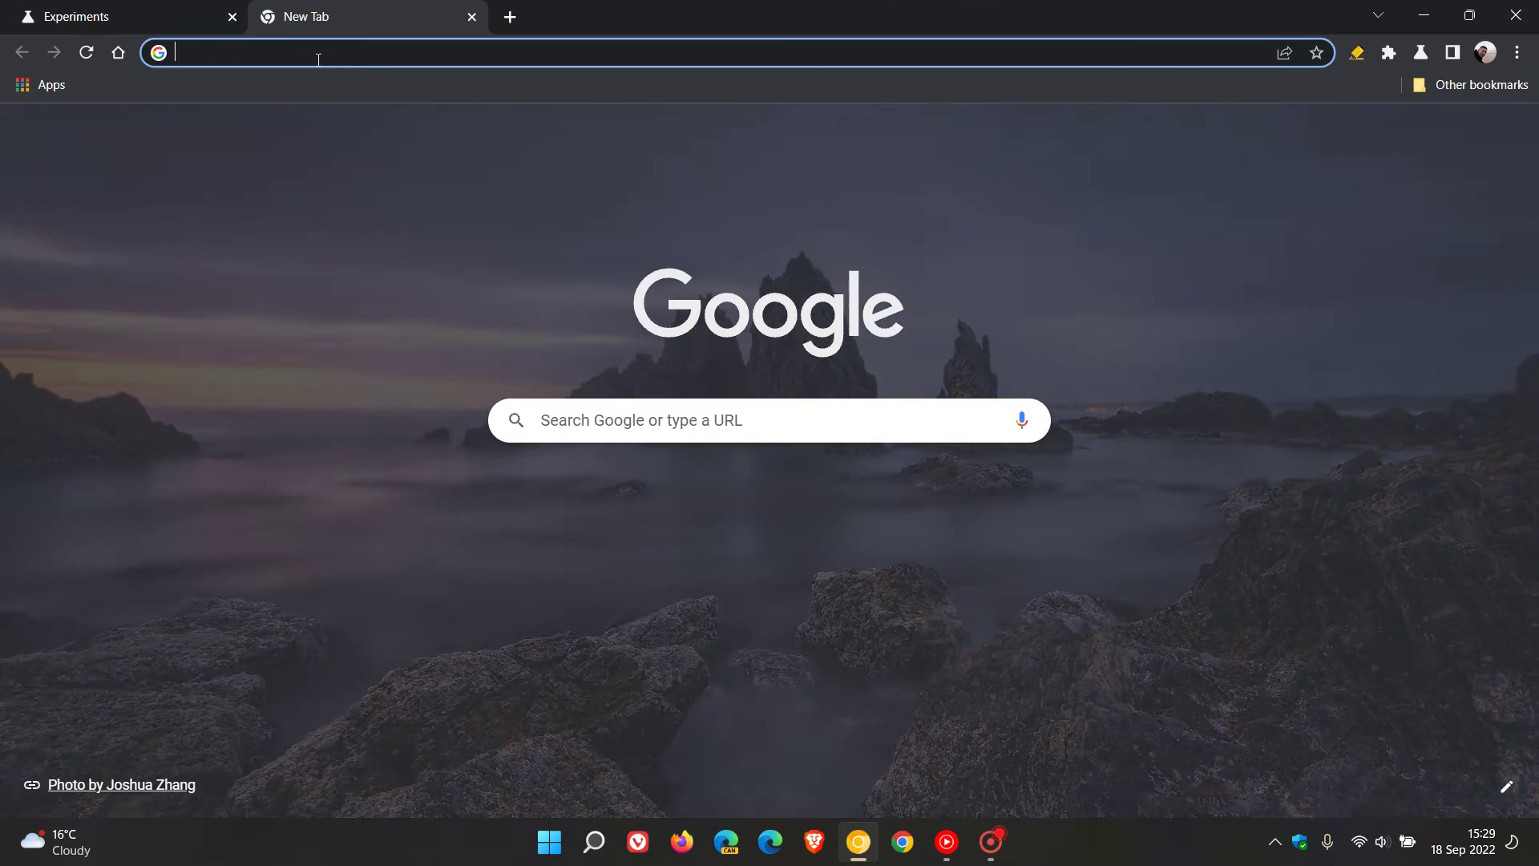
{"action": "left_click", "coordinate": [1517, 52]}
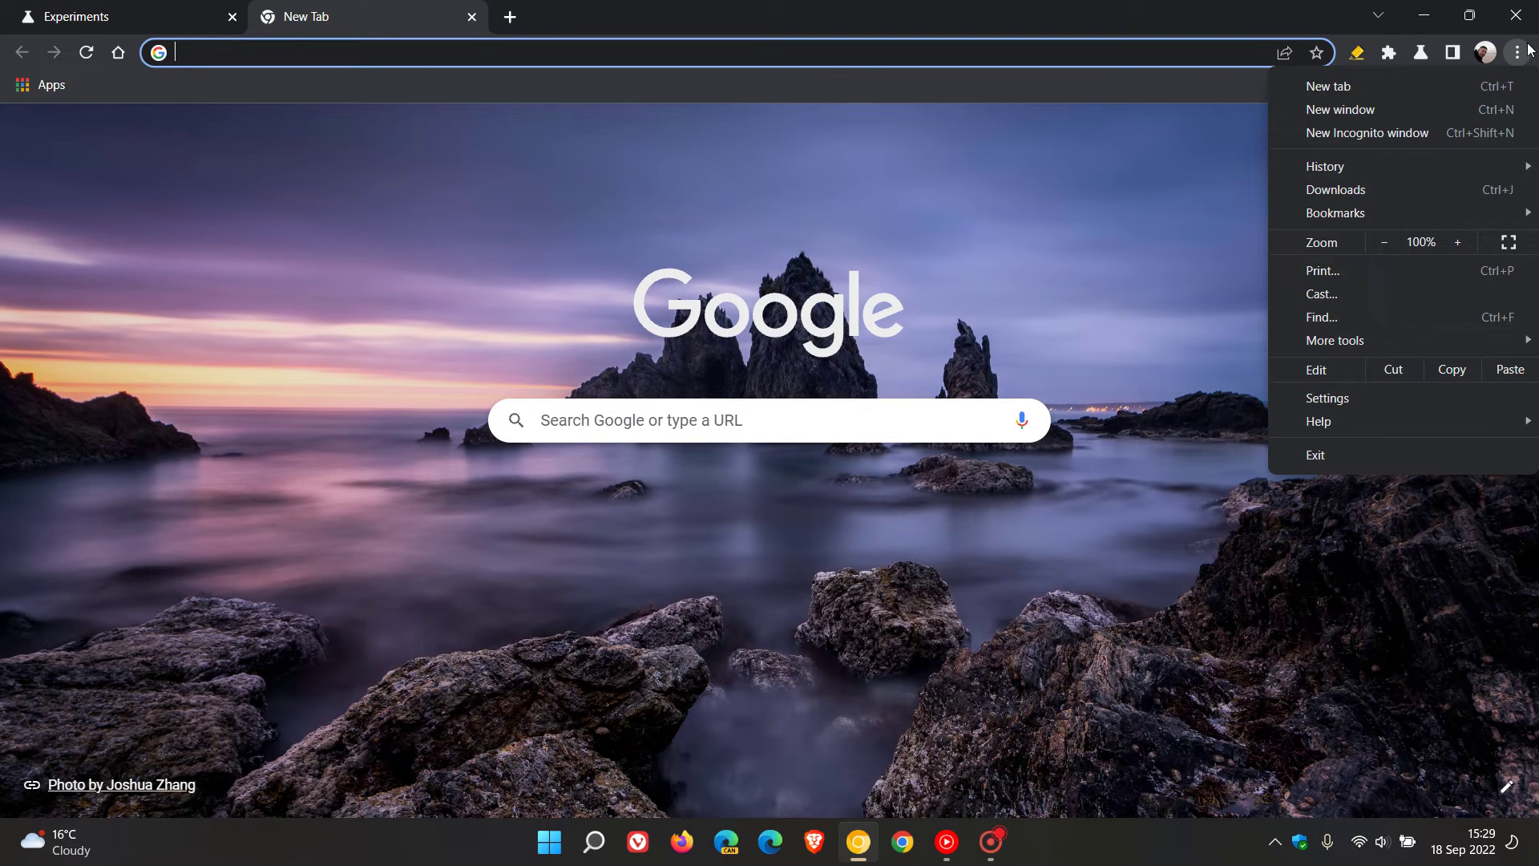
{"action": "left_click", "coordinate": [1351, 396]}
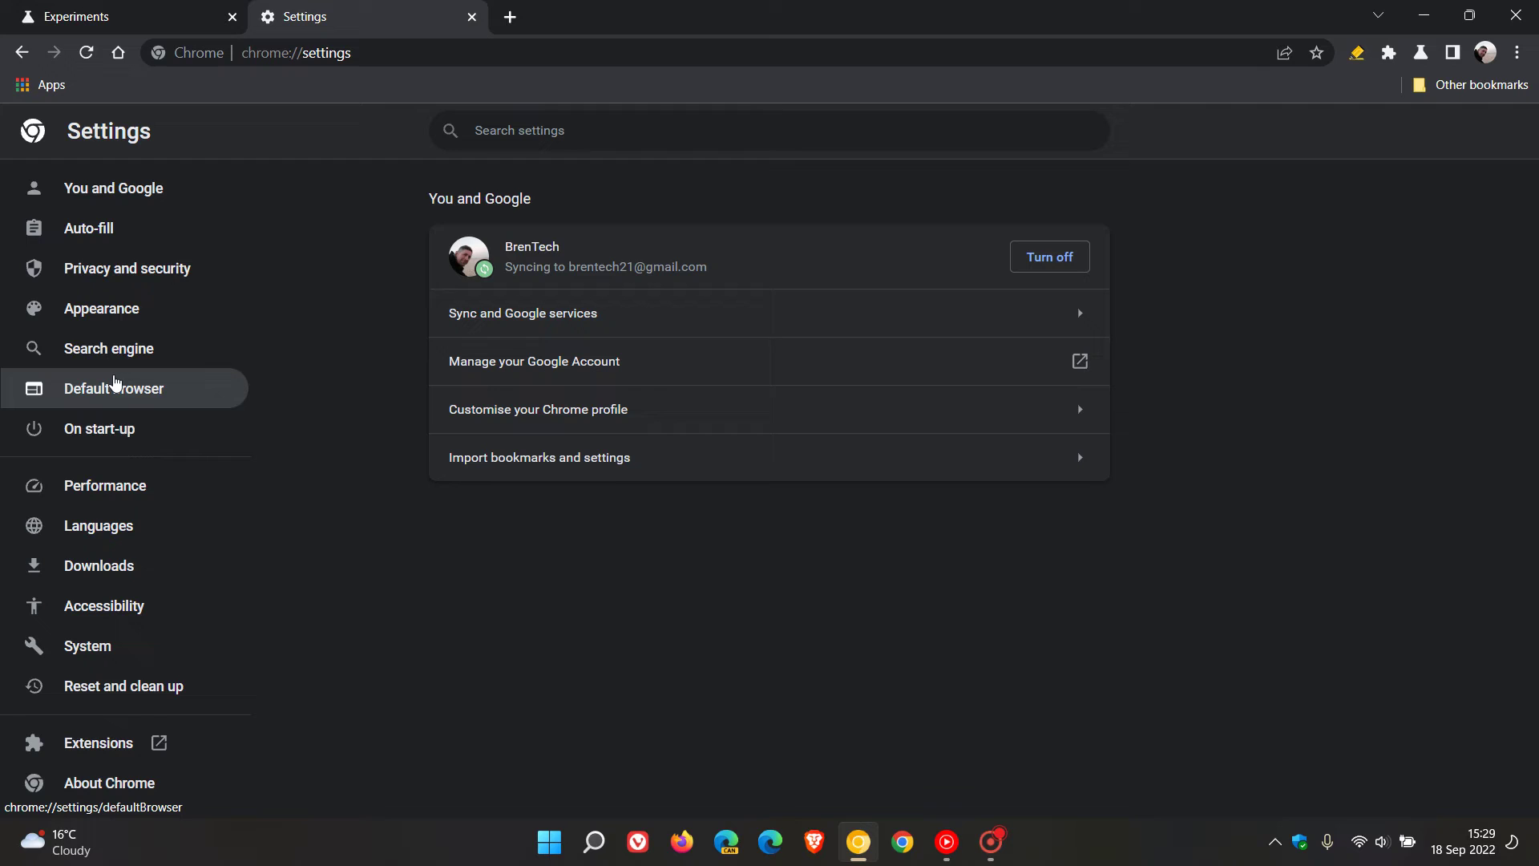
{"action": "left_click", "coordinate": [109, 229]}
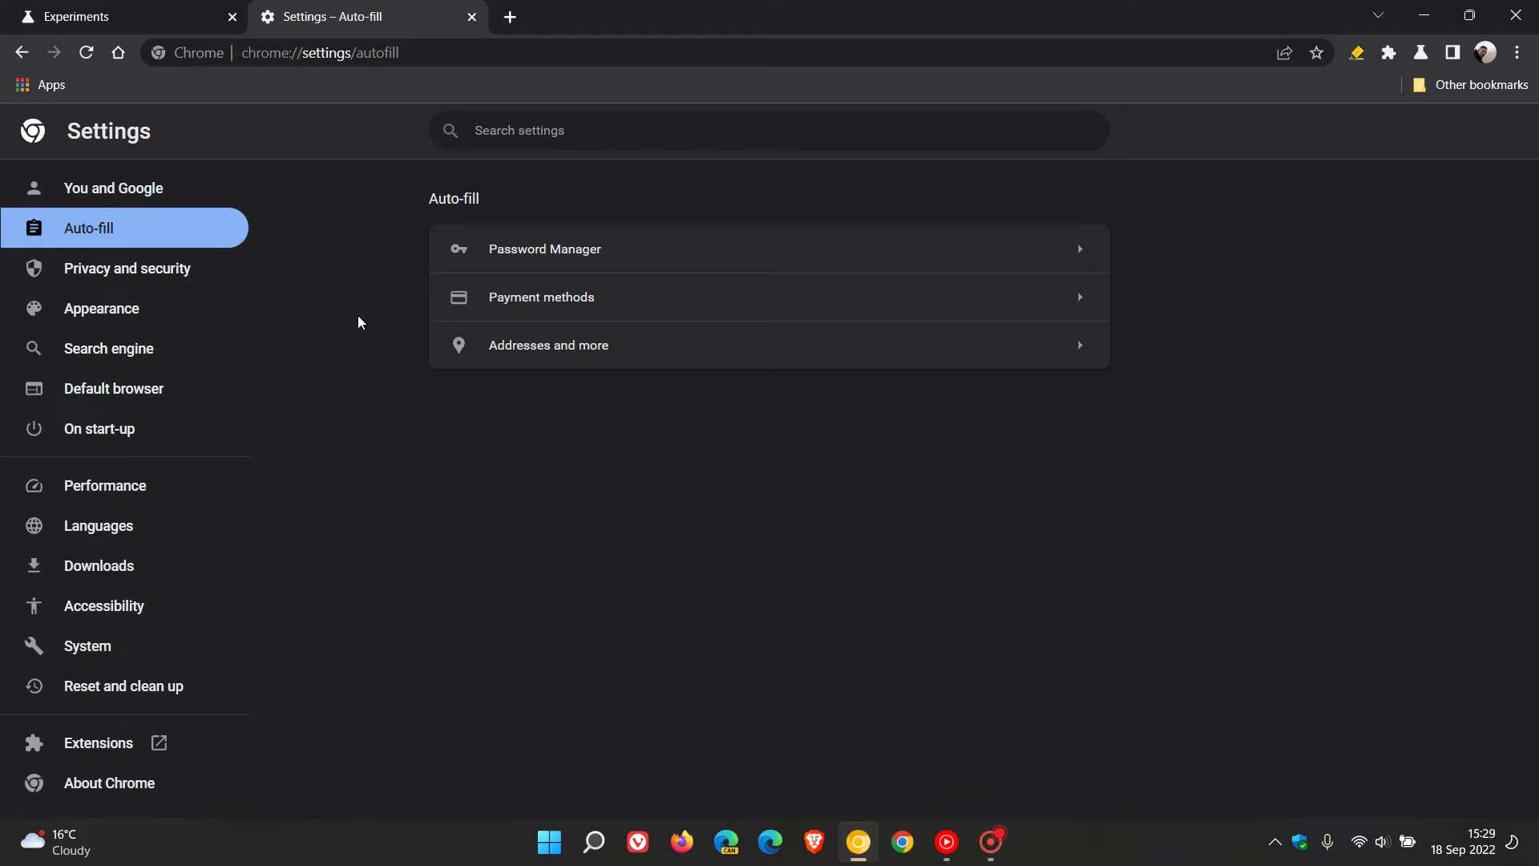
{"action": "left_click", "coordinate": [350, 53]}
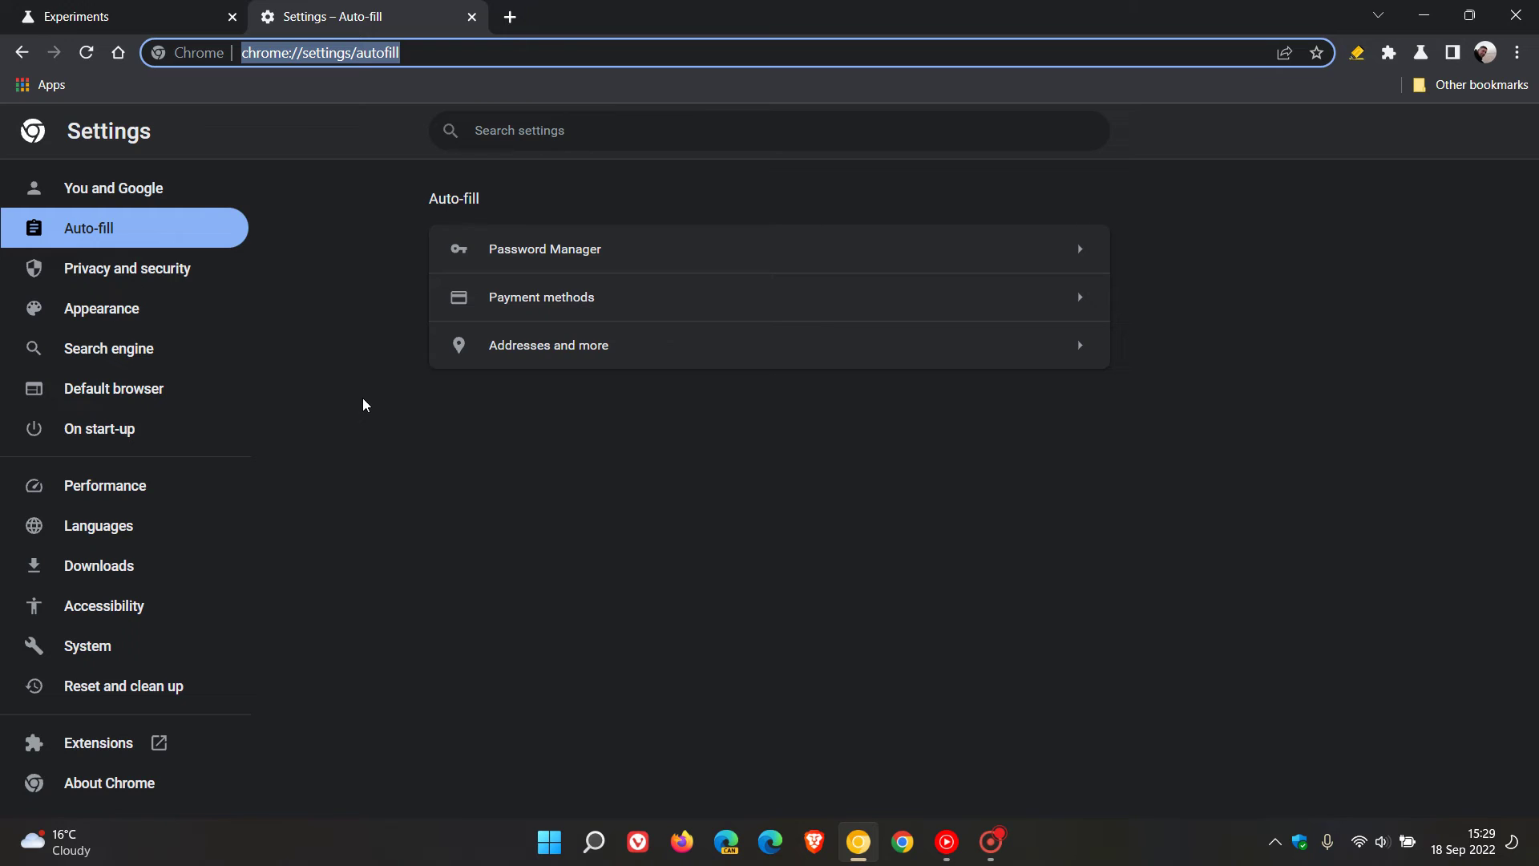
{"action": "type", "text": "chr"}
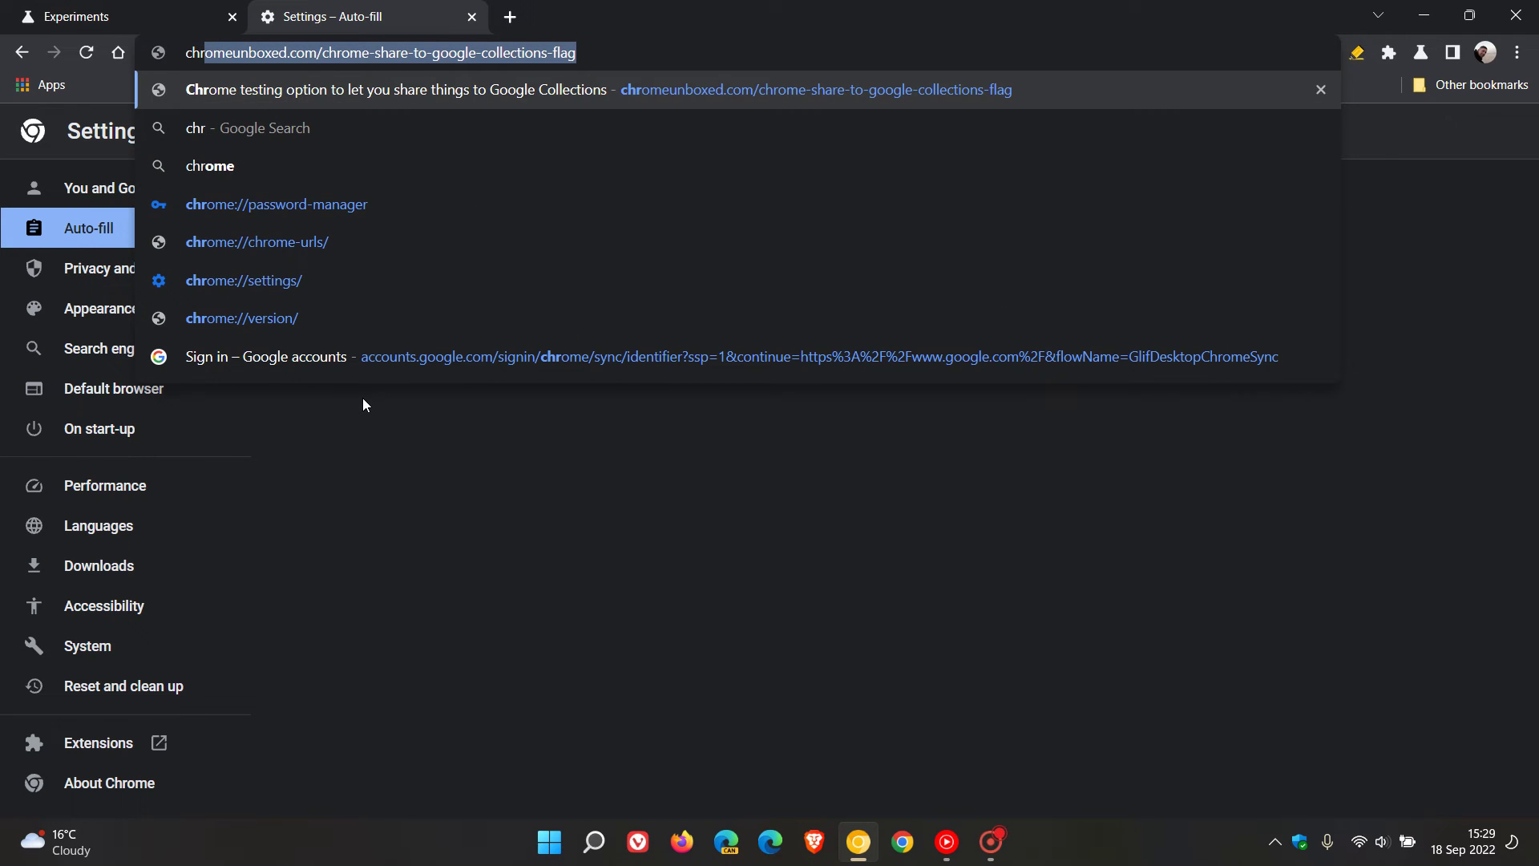
{"action": "type", "text": "ome"}
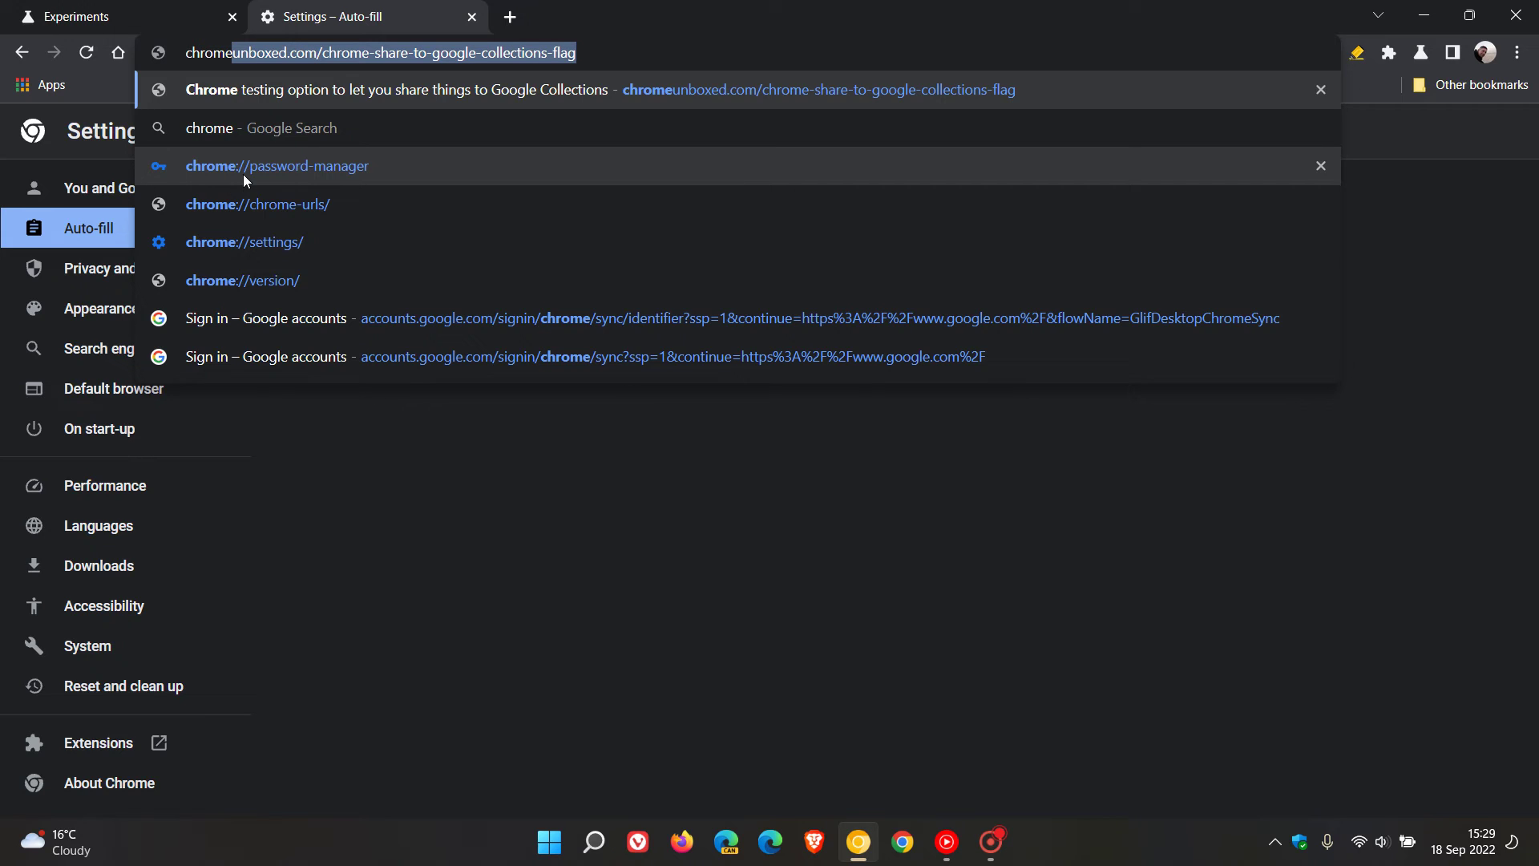
- Navigate to chrome://password-manager to show the standalone Password Manager page
{"action": "left_click", "coordinate": [307, 170]}
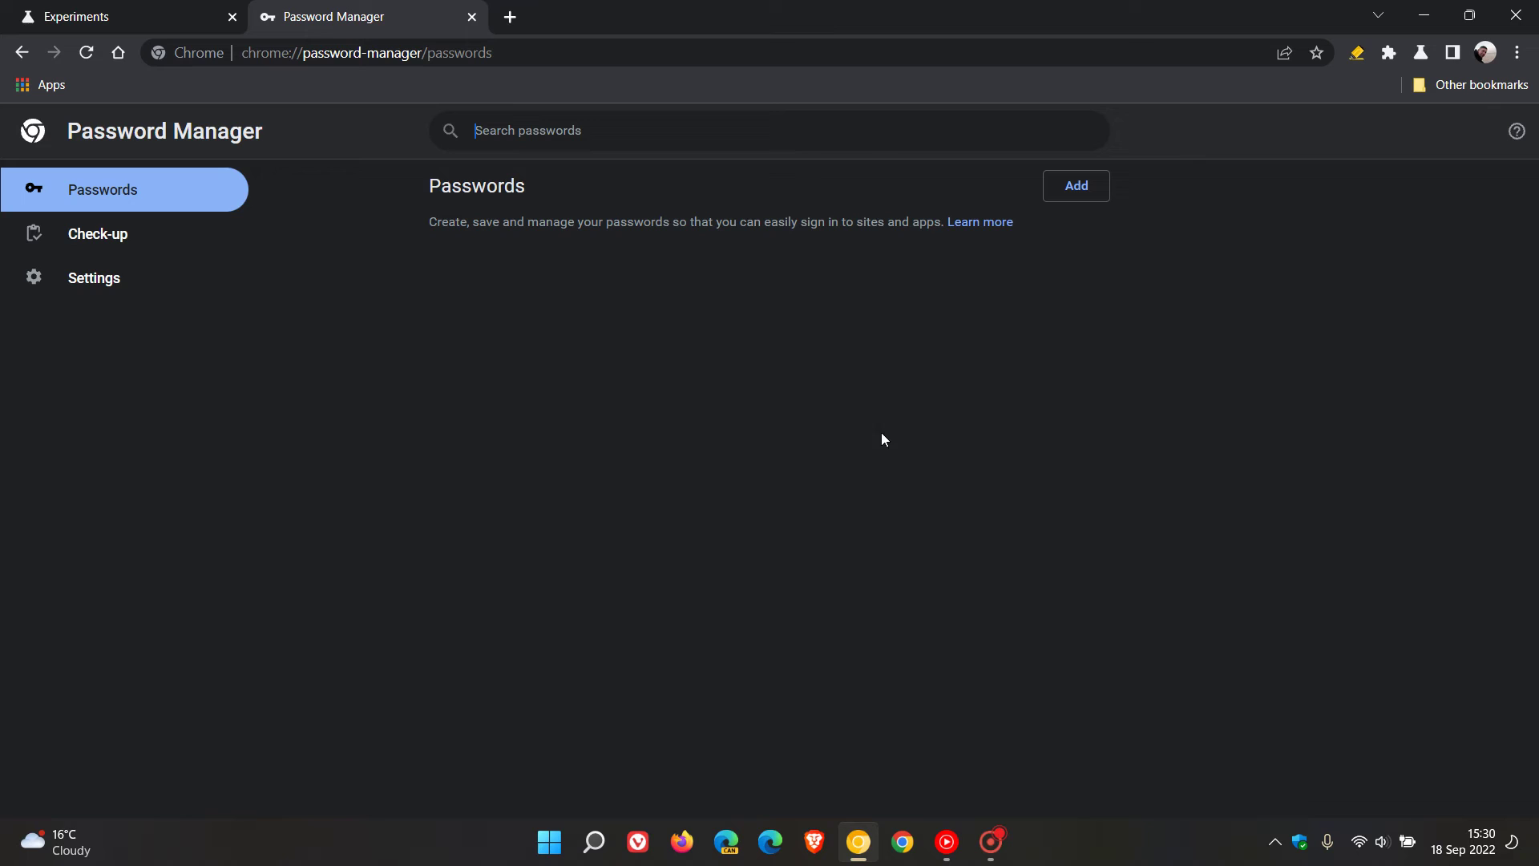
- View the Check-up section, then the Password Manager's Settings section
{"action": "left_click", "coordinate": [113, 243]}
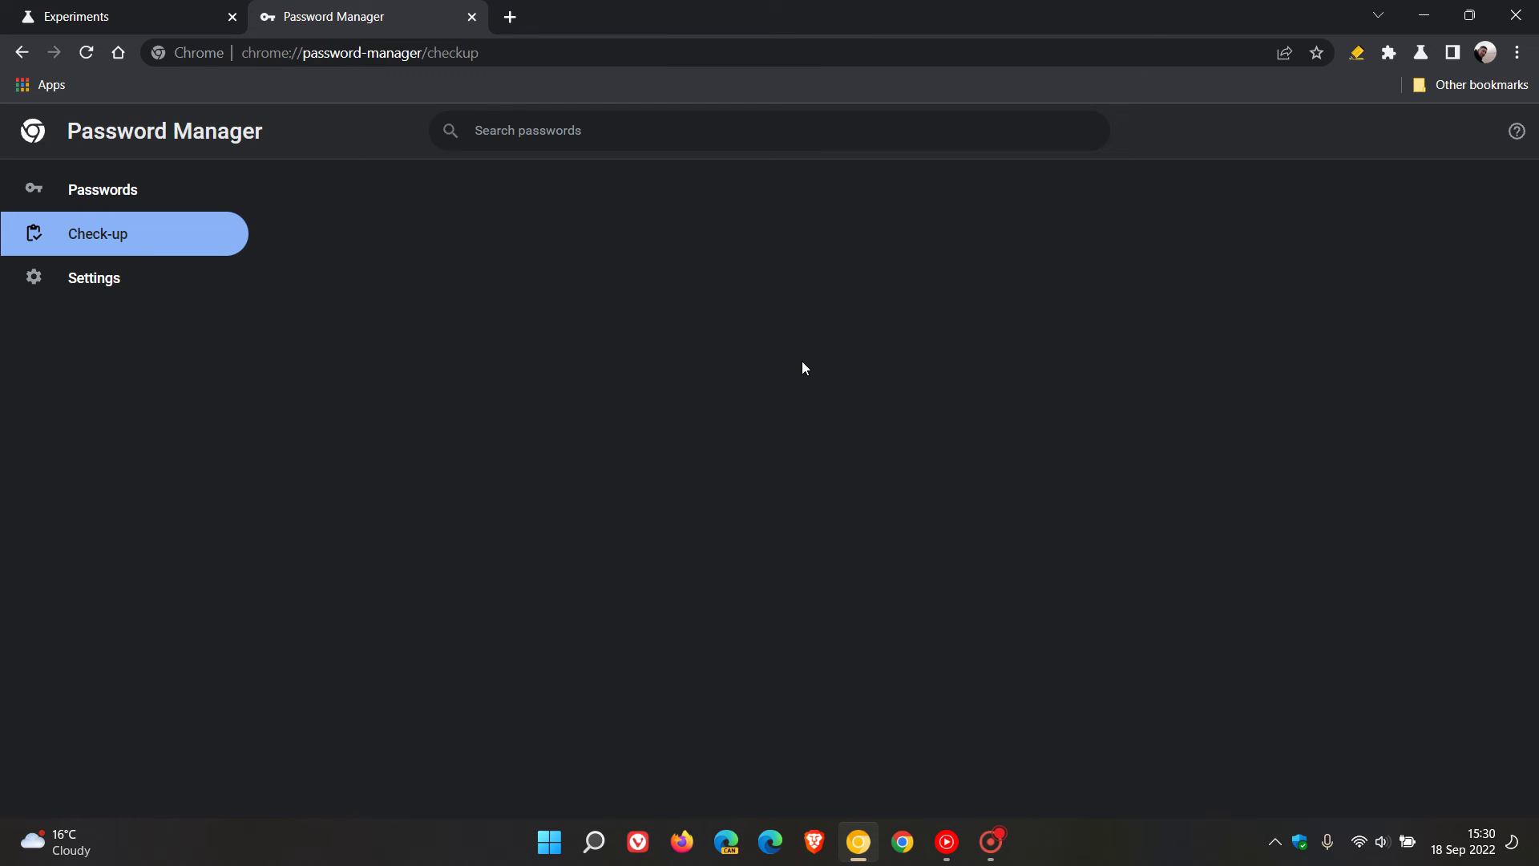
{"action": "left_click", "coordinate": [113, 280]}
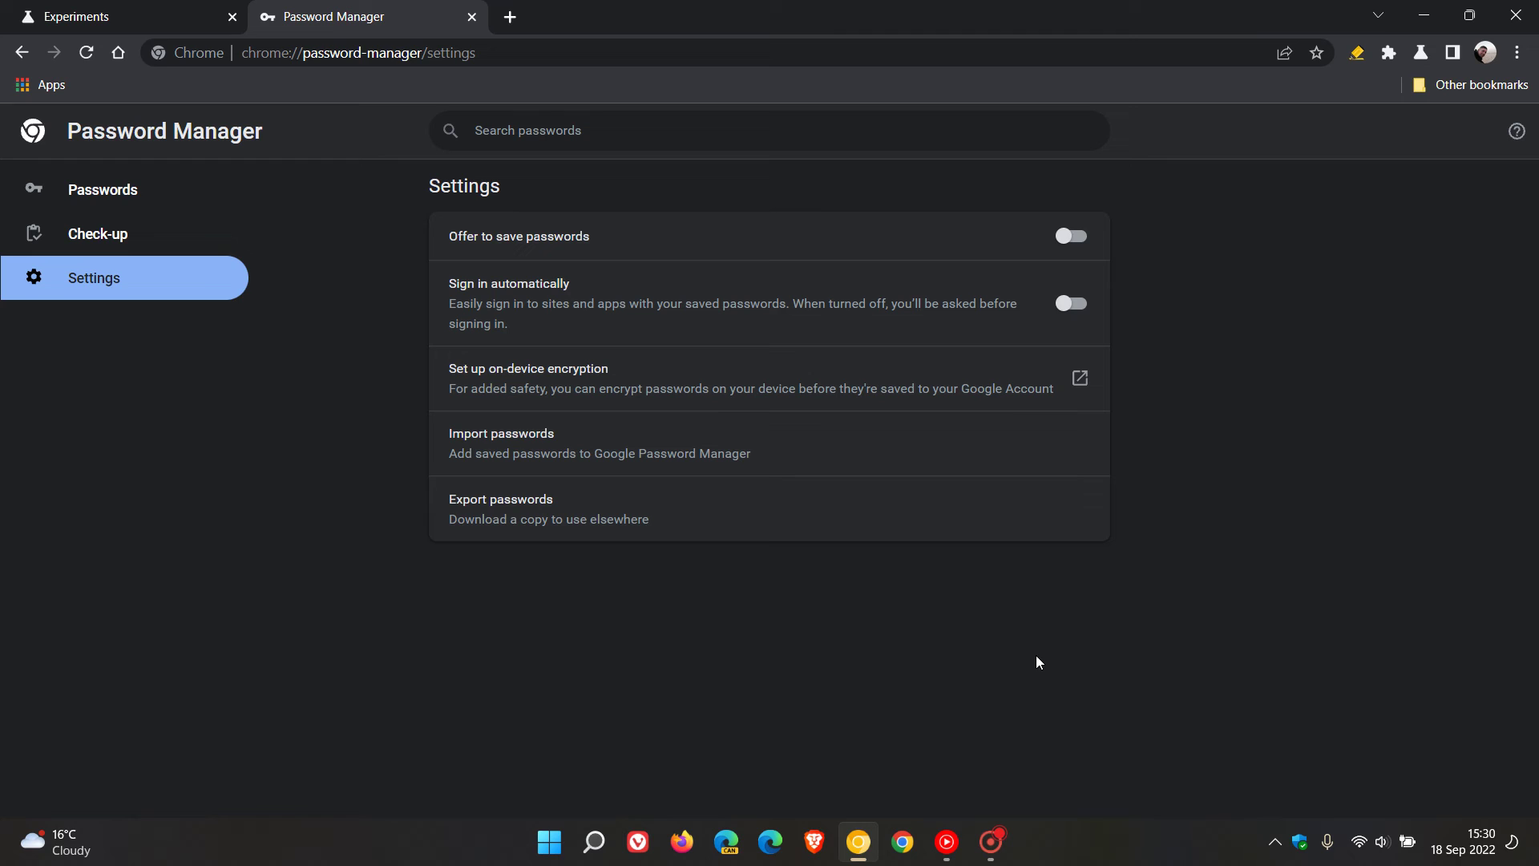
- Switch on 'Offer to save passwords' and 'Sign in automatically'
{"action": "left_click", "coordinate": [1072, 236]}
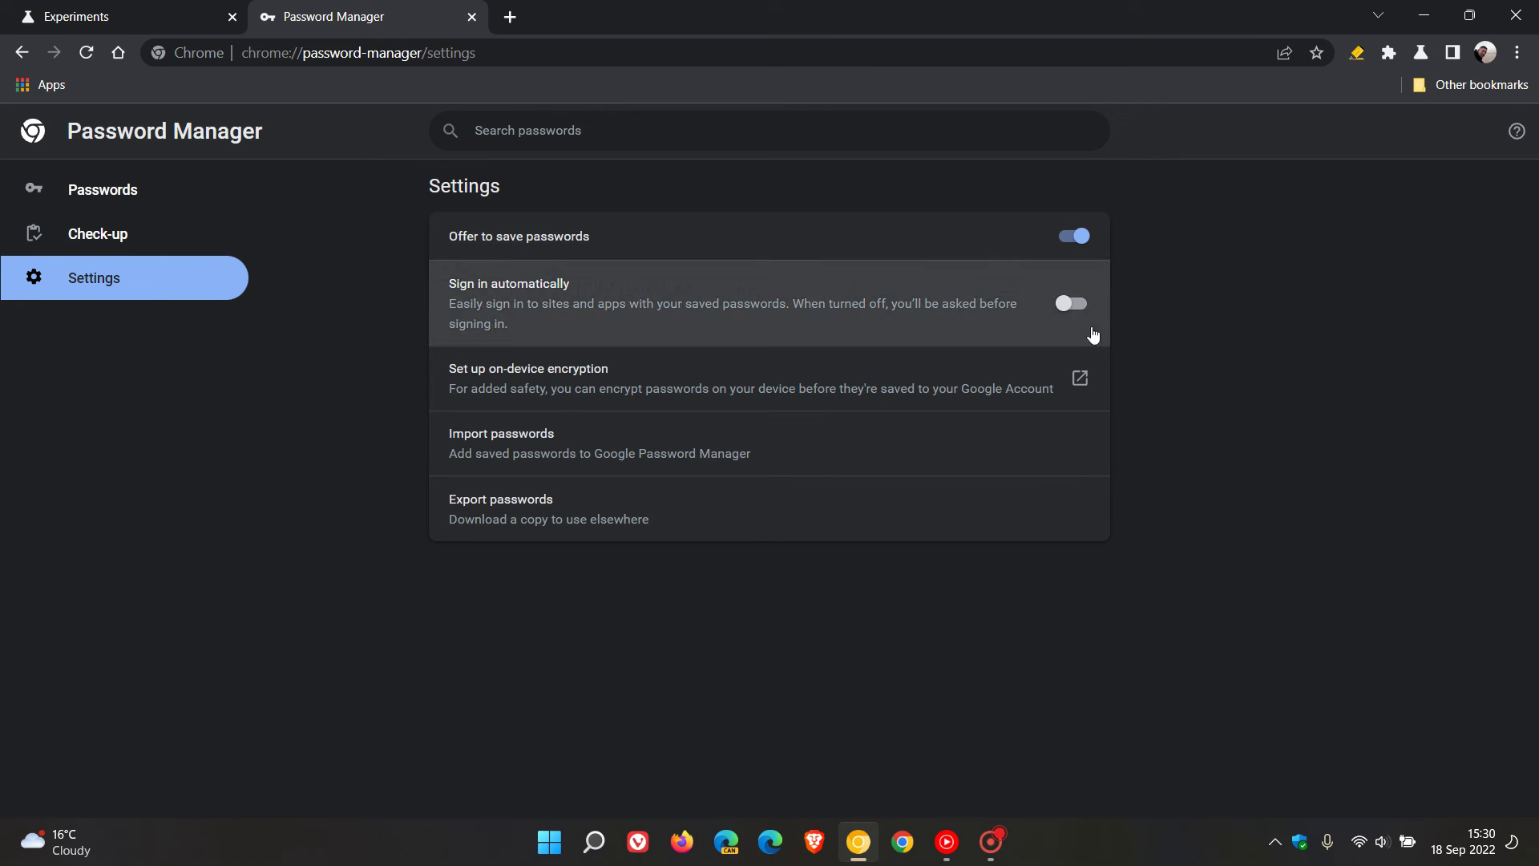
{"action": "left_click", "coordinate": [1070, 303]}
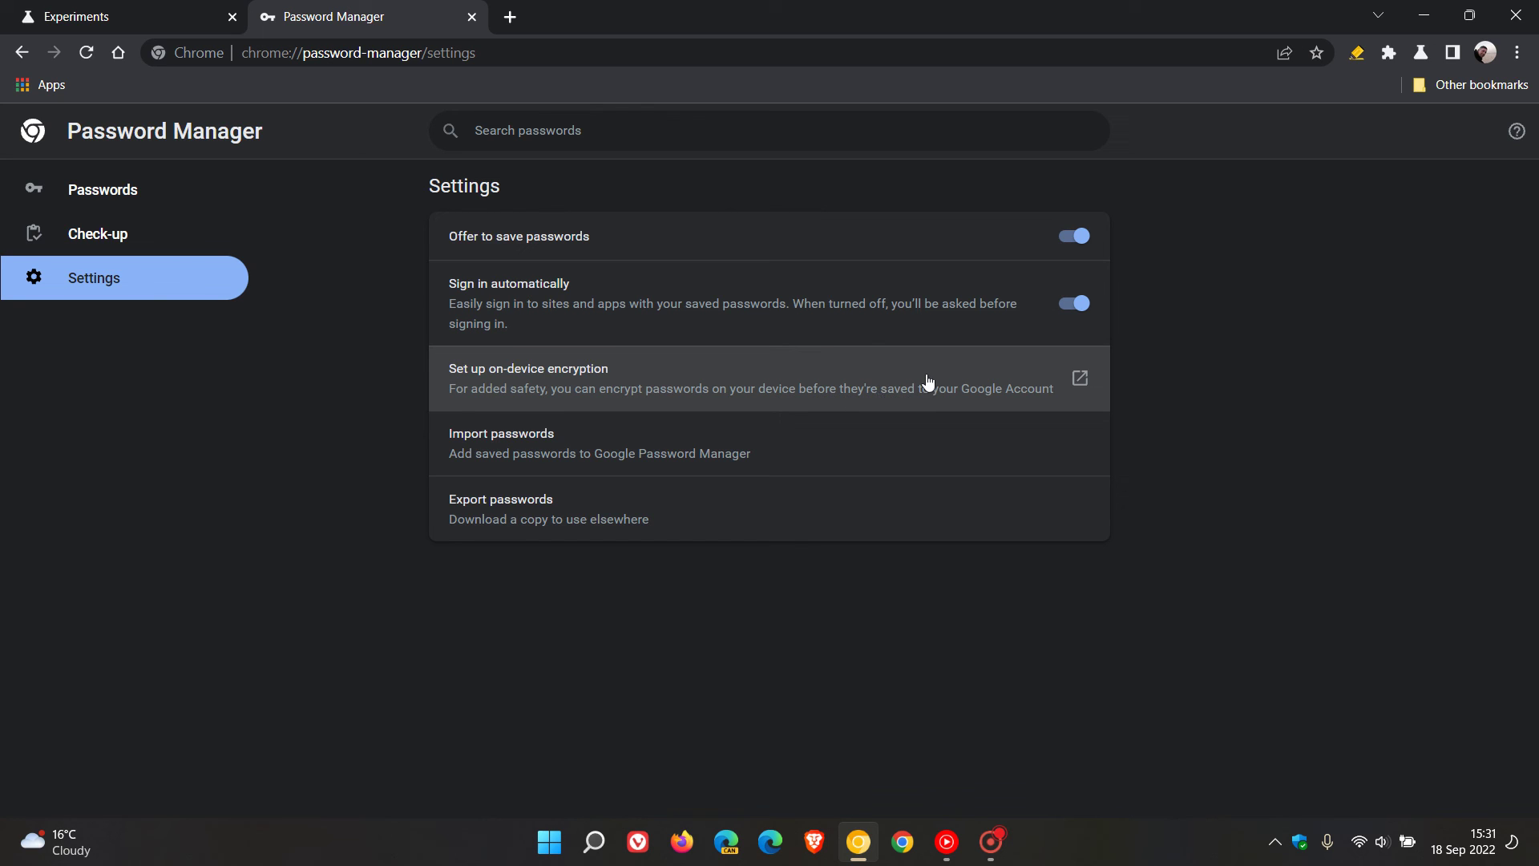
{"action": "left_click", "coordinate": [1258, 512]}
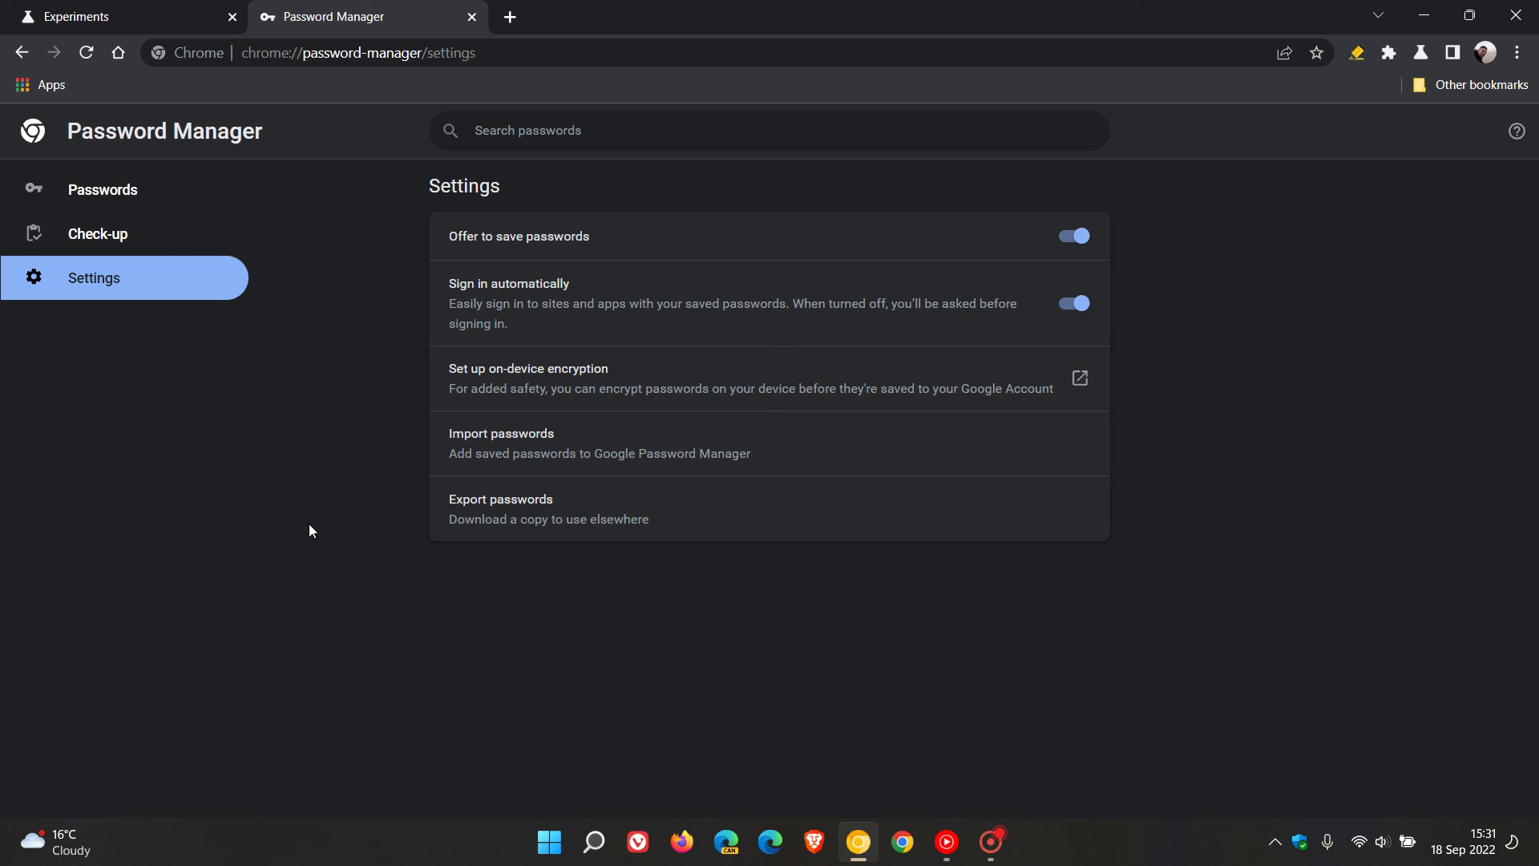
- Return the first tab from the experiments page to the home new tab page
{"action": "left_click", "coordinate": [176, 20]}
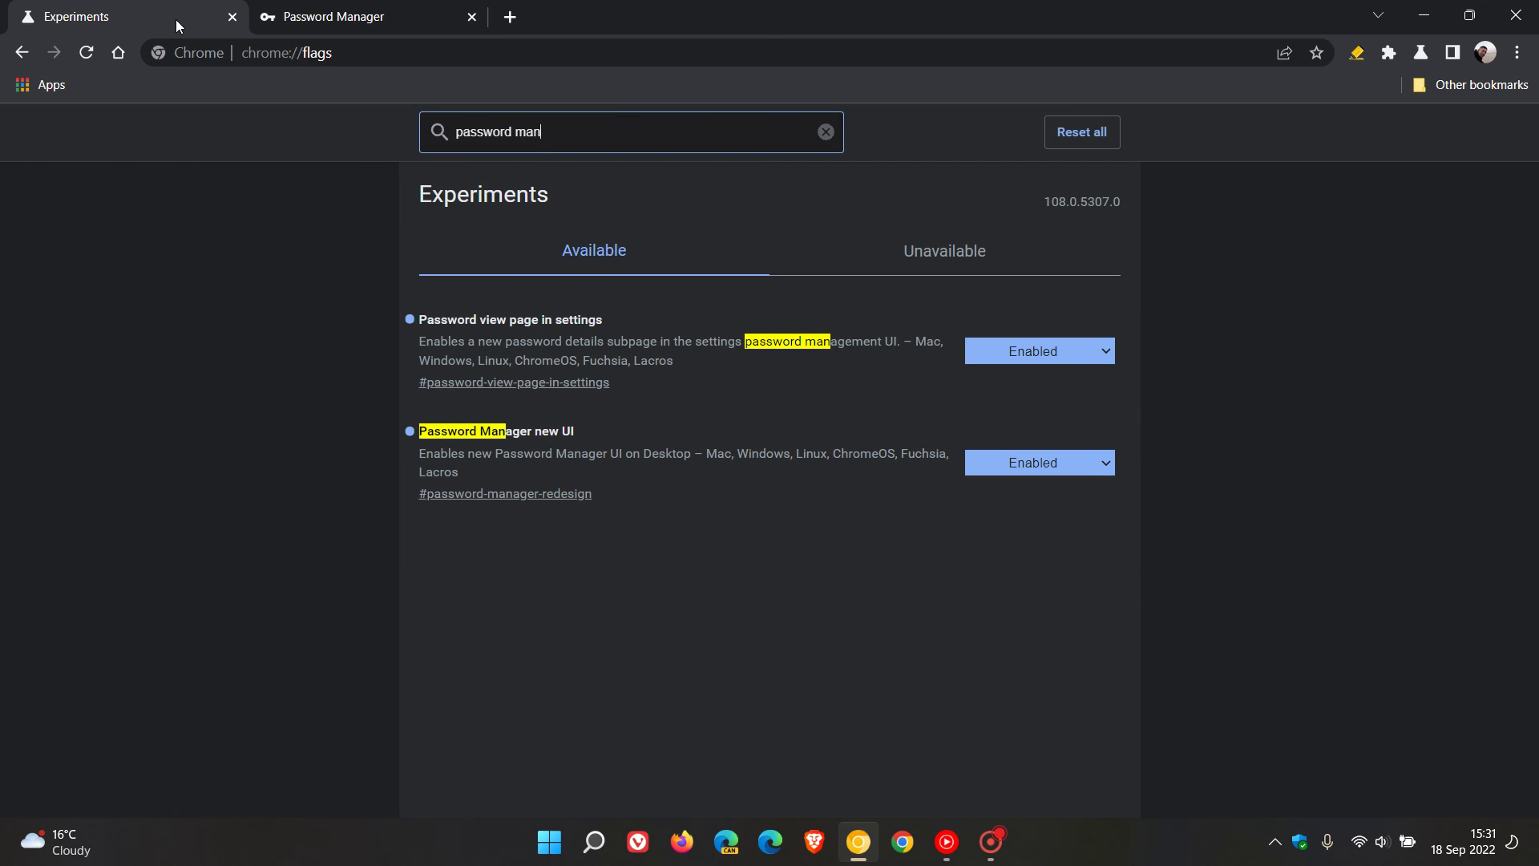
{"action": "left_click", "coordinate": [121, 54]}
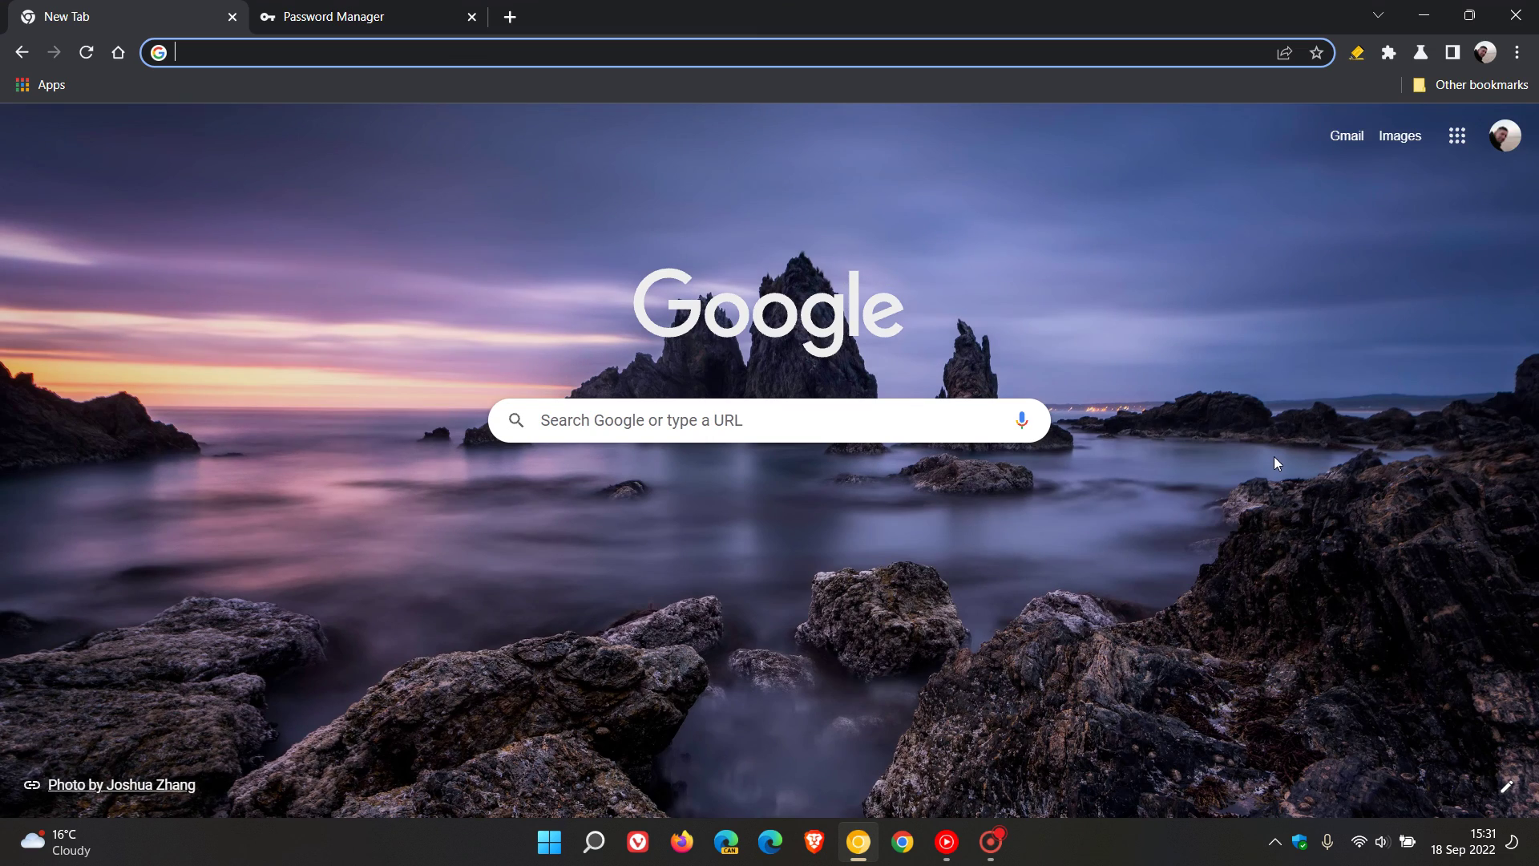